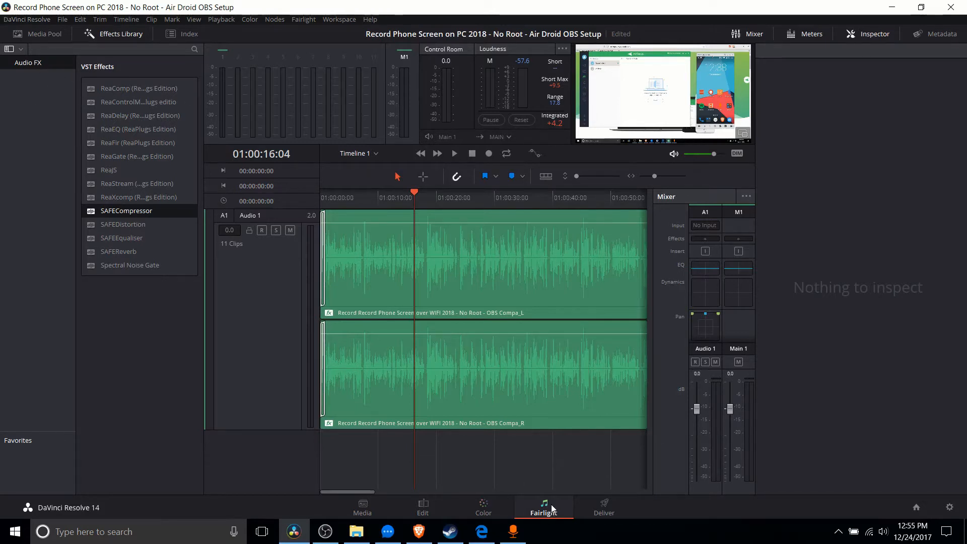
Compare the VST effects listed for the Edit page with those on the Fairlight page.
{"action": "left_click", "coordinate": [436, 512]}
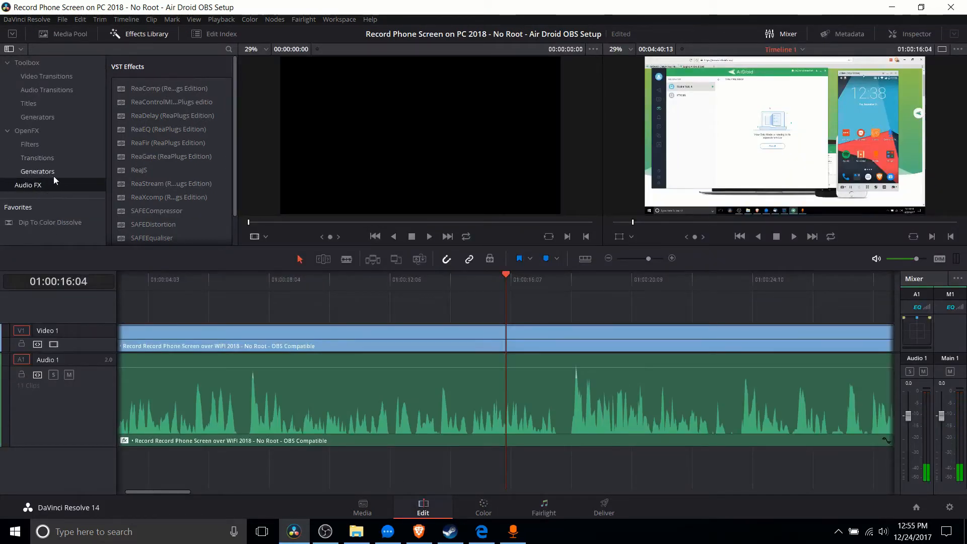
{"action": "left_click", "coordinate": [549, 511]}
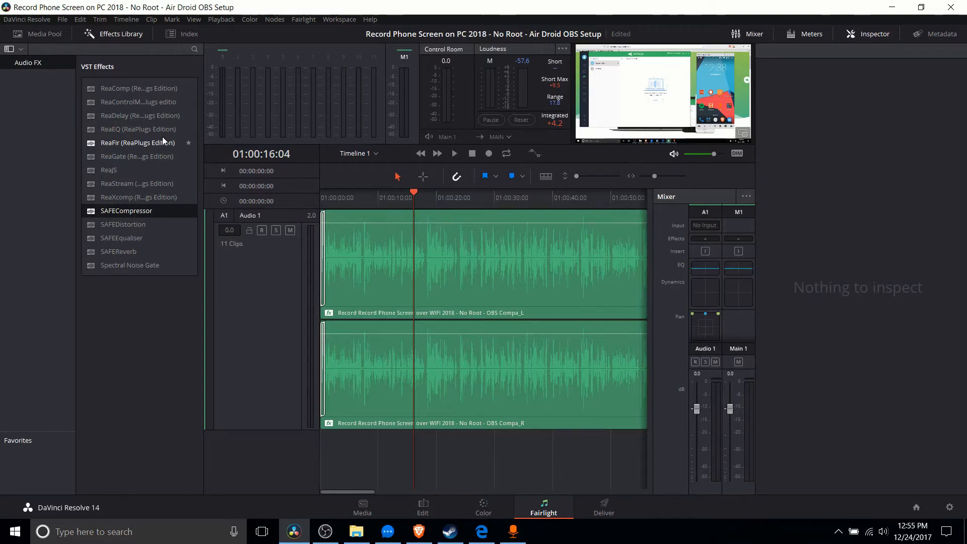
{"action": "left_click", "coordinate": [165, 281]}
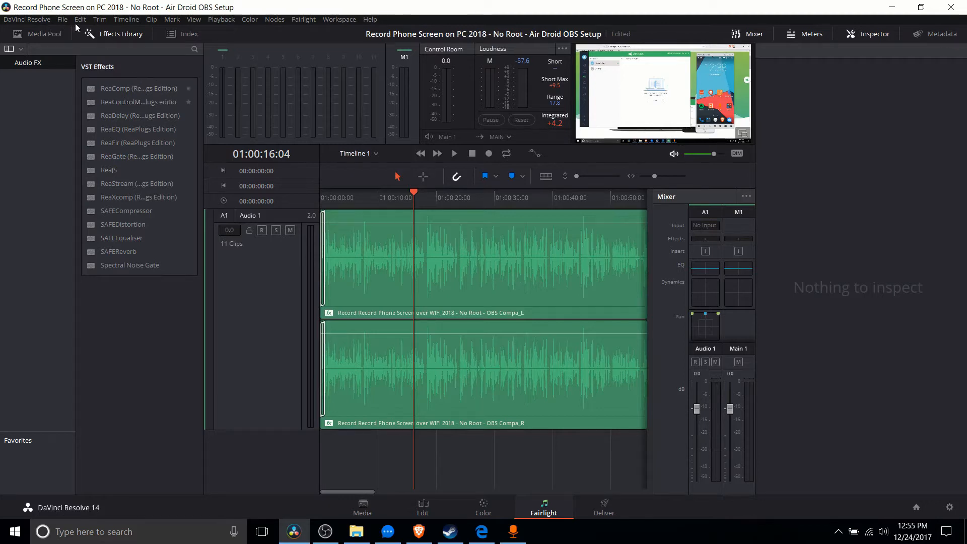
Review the VST effects folders and available plugins in the Audio Plugins system preferences, and save the preferences.
{"action": "left_click", "coordinate": [47, 20]}
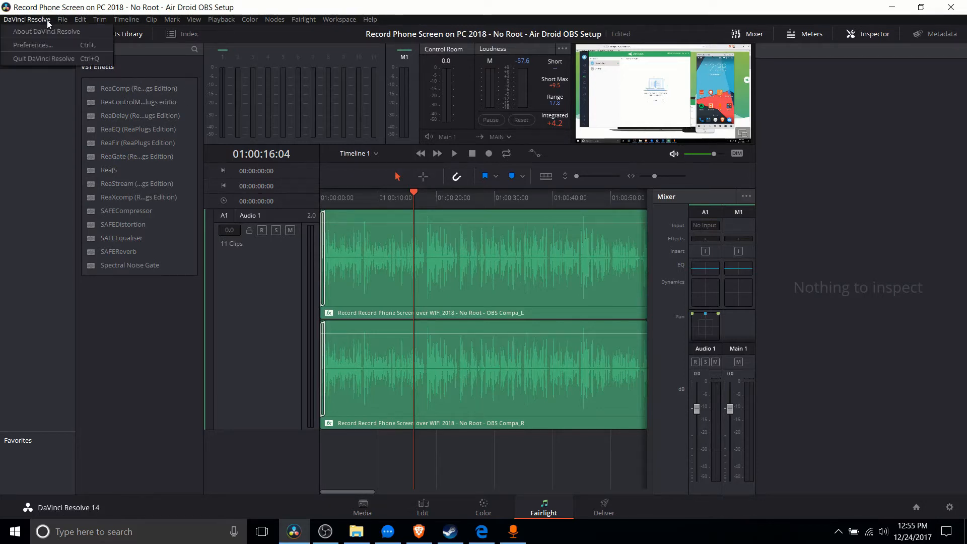
{"action": "left_click", "coordinate": [47, 45]}
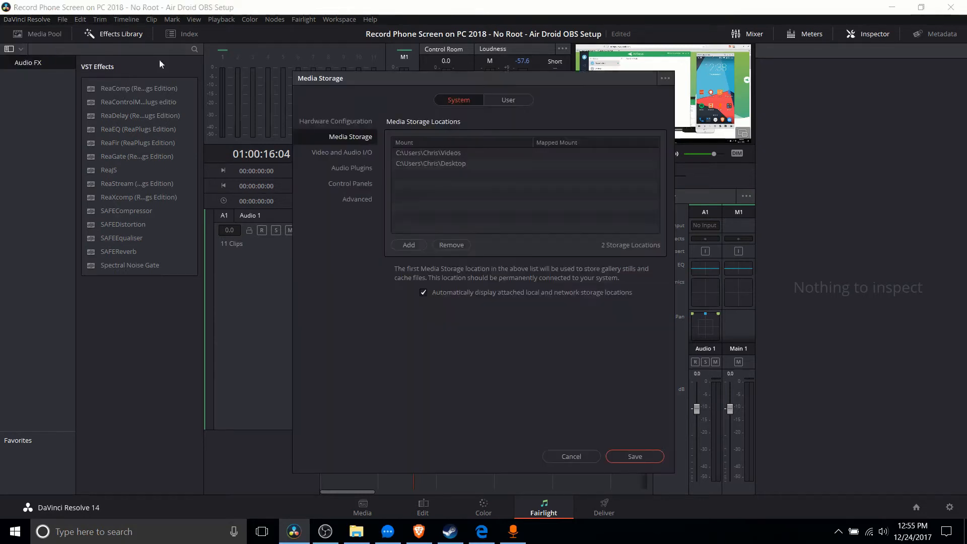
{"action": "left_click", "coordinate": [358, 168]}
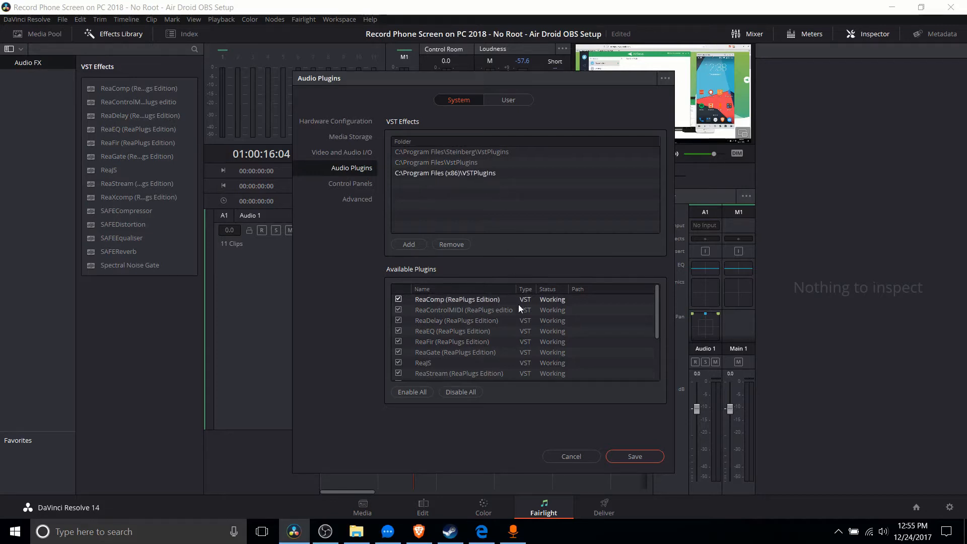
{"action": "scroll", "coordinate": [607, 348], "scroll_direction": "down", "scroll_amount": 3}
{"action": "scroll", "coordinate": [607, 349], "scroll_direction": "up", "scroll_amount": 3}
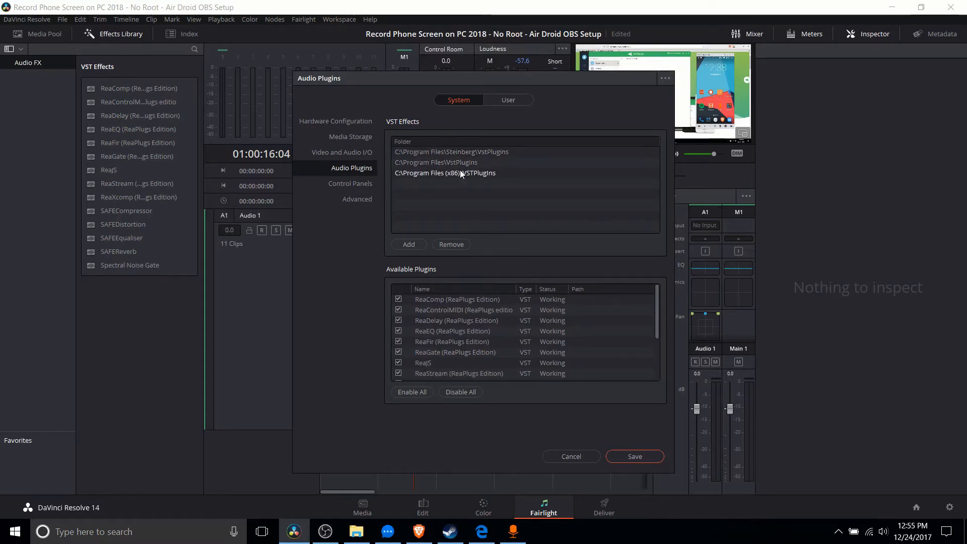
{"action": "scroll", "coordinate": [506, 319], "scroll_direction": "down", "scroll_amount": 3}
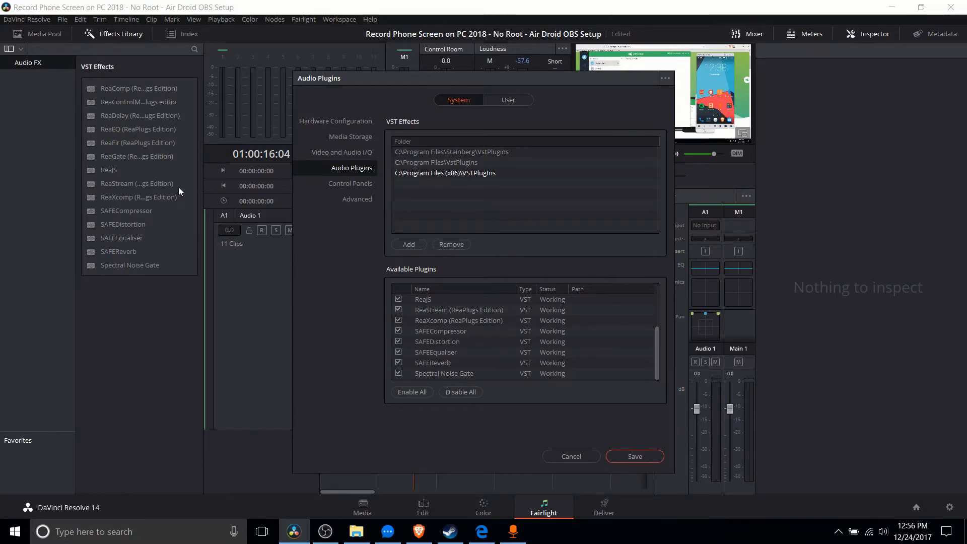
{"action": "left_click", "coordinate": [631, 453]}
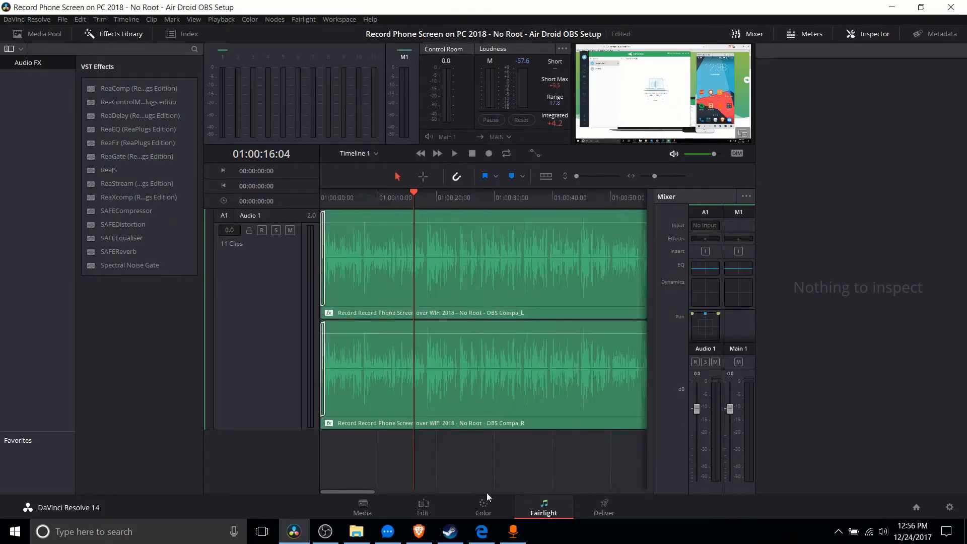
Switch to the Brave browser and examine the instrument, effect and utility lists in the Top 25 Free VST Plugins Of 2016 article.
{"action": "left_click", "coordinate": [419, 531]}
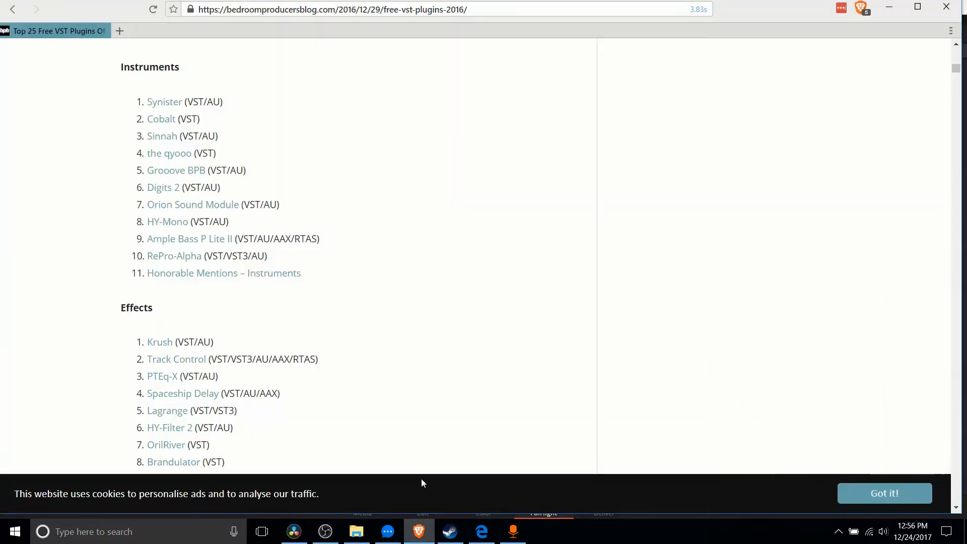
{"action": "scroll", "coordinate": [440, 363], "scroll_direction": "up", "scroll_amount": 15}
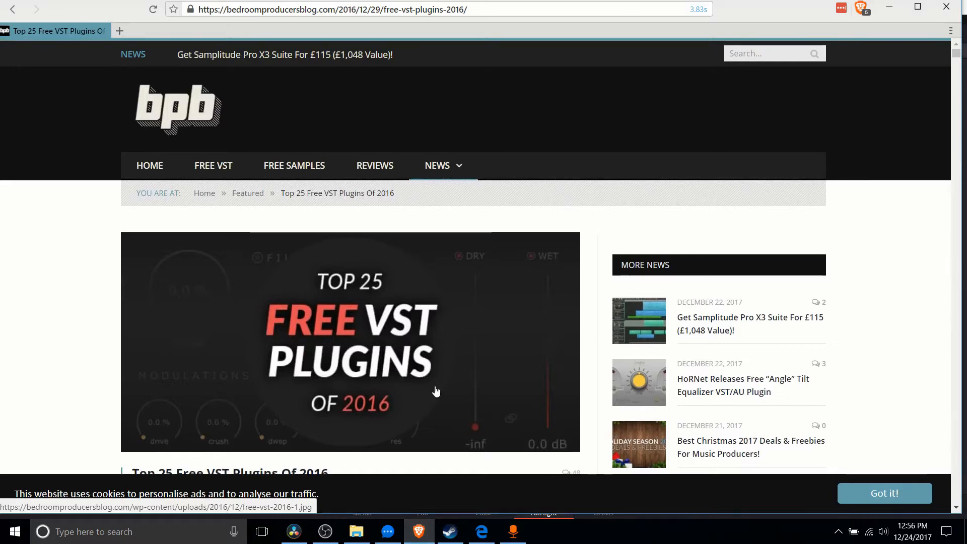
{"action": "scroll", "coordinate": [436, 391], "scroll_direction": "down", "scroll_amount": 2}
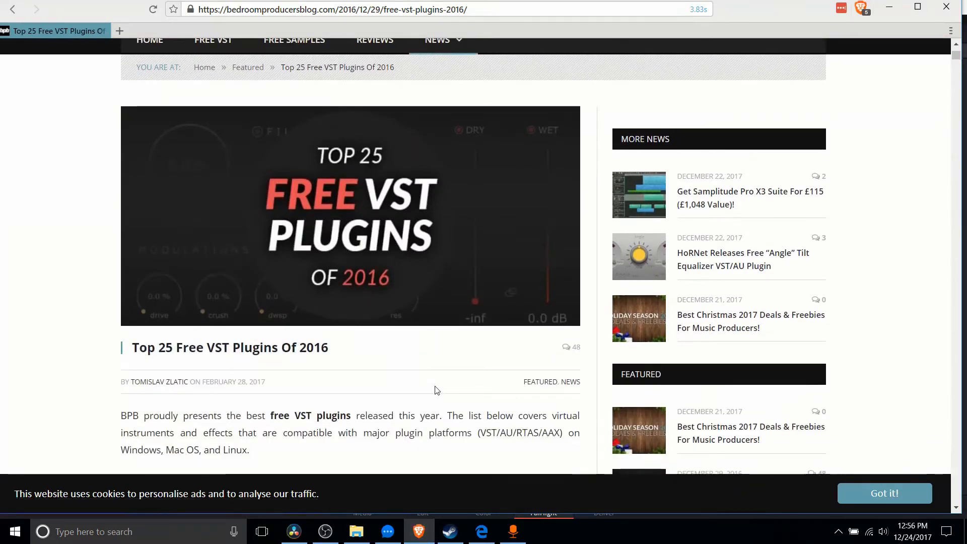
{"action": "scroll", "coordinate": [437, 391], "scroll_direction": "down", "scroll_amount": 1}
{"action": "scroll", "coordinate": [436, 391], "scroll_direction": "down", "scroll_amount": 2}
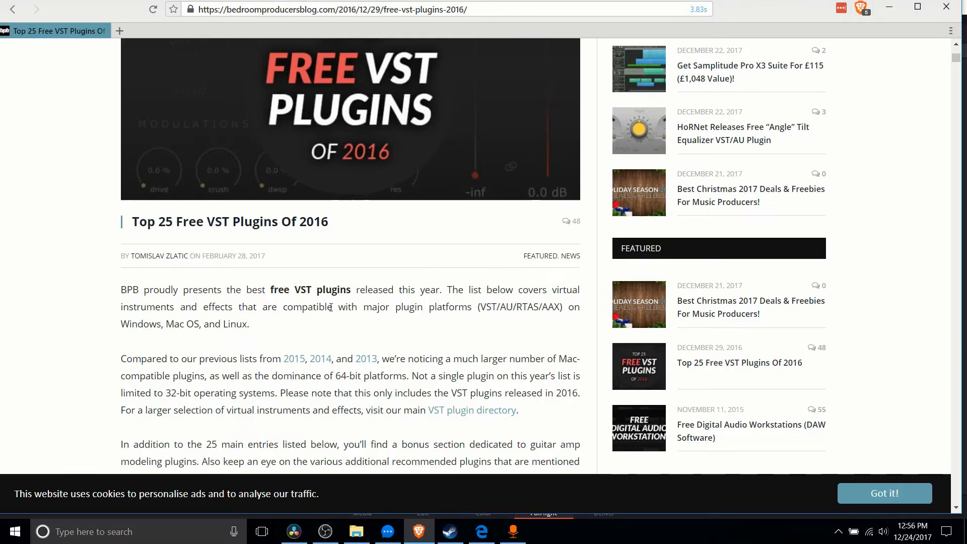
{"action": "scroll", "coordinate": [331, 308], "scroll_direction": "down", "scroll_amount": 3}
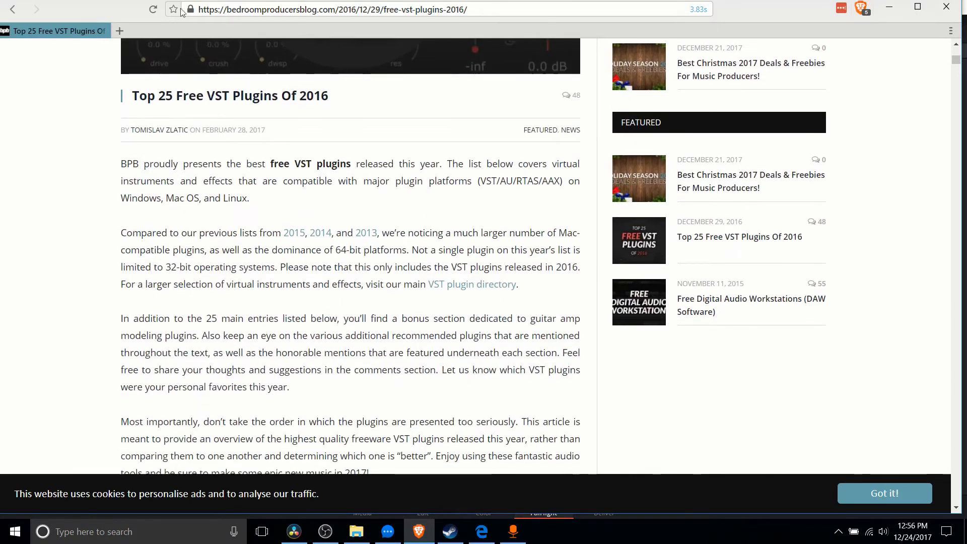
{"action": "left_click", "coordinate": [258, 10]}
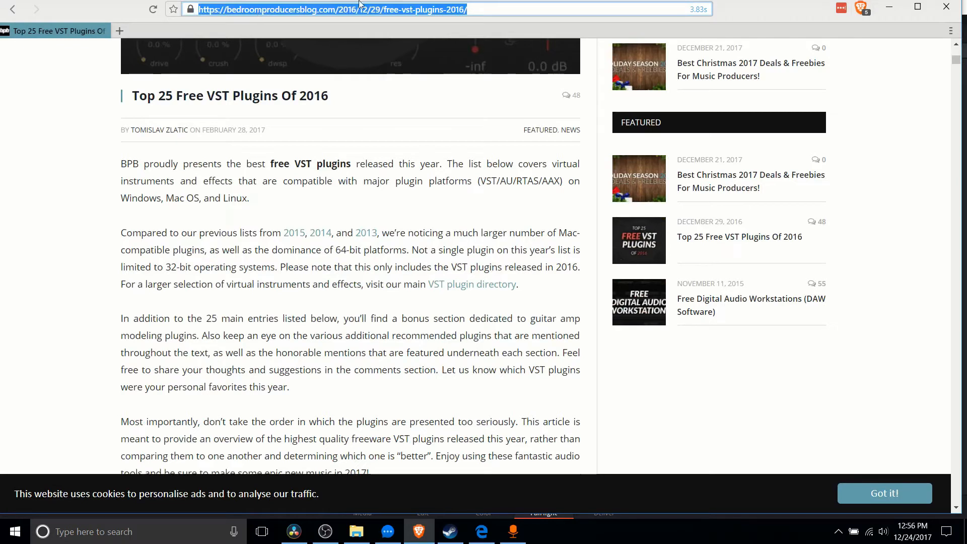
{"action": "left_click", "coordinate": [396, 112]}
{"action": "scroll", "coordinate": [410, 168], "scroll_direction": "down", "scroll_amount": 9}
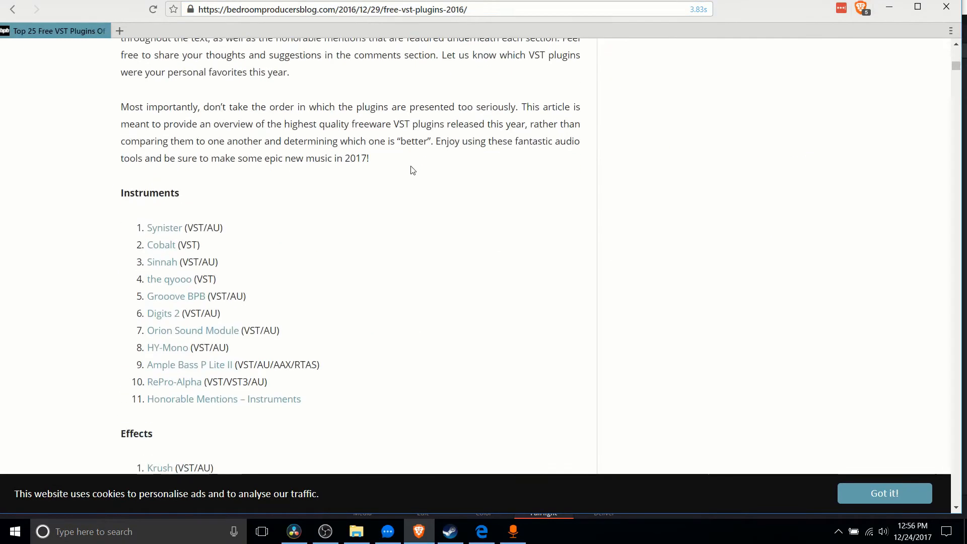
{"action": "scroll", "coordinate": [413, 168], "scroll_direction": "down", "scroll_amount": 2}
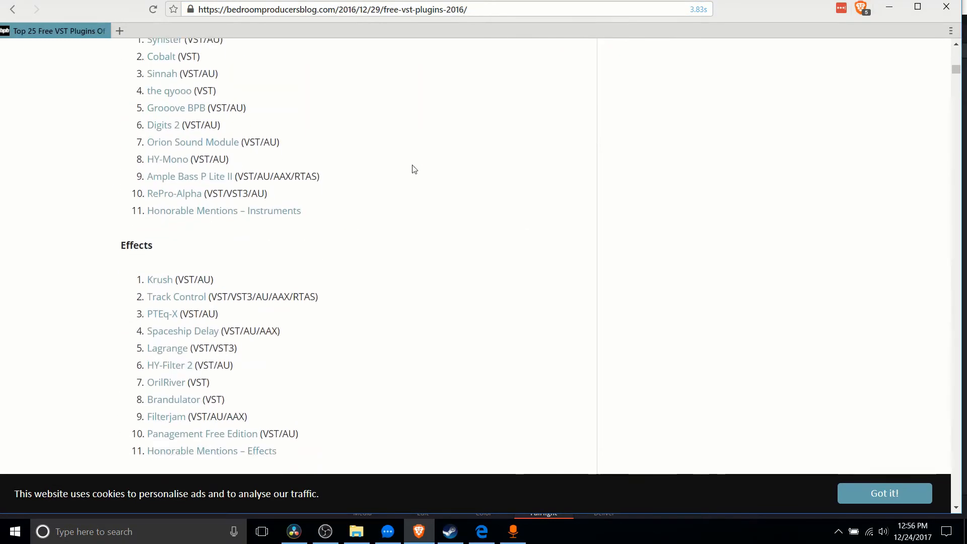
{"action": "scroll", "coordinate": [83, 164], "scroll_direction": "up", "scroll_amount": 3}
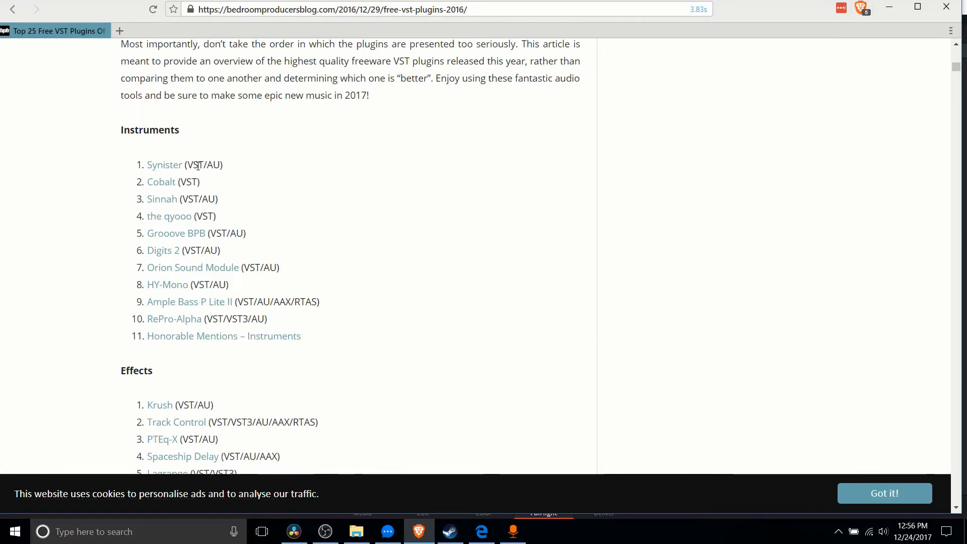
{"action": "scroll", "coordinate": [198, 166], "scroll_direction": "down", "scroll_amount": 7}
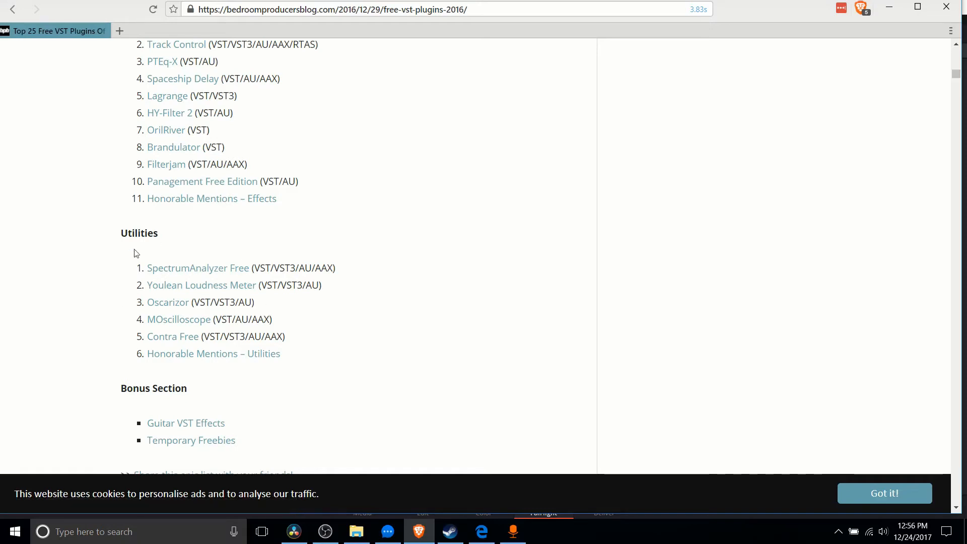
{"action": "scroll", "coordinate": [415, 246], "scroll_direction": "up", "scroll_amount": 1}
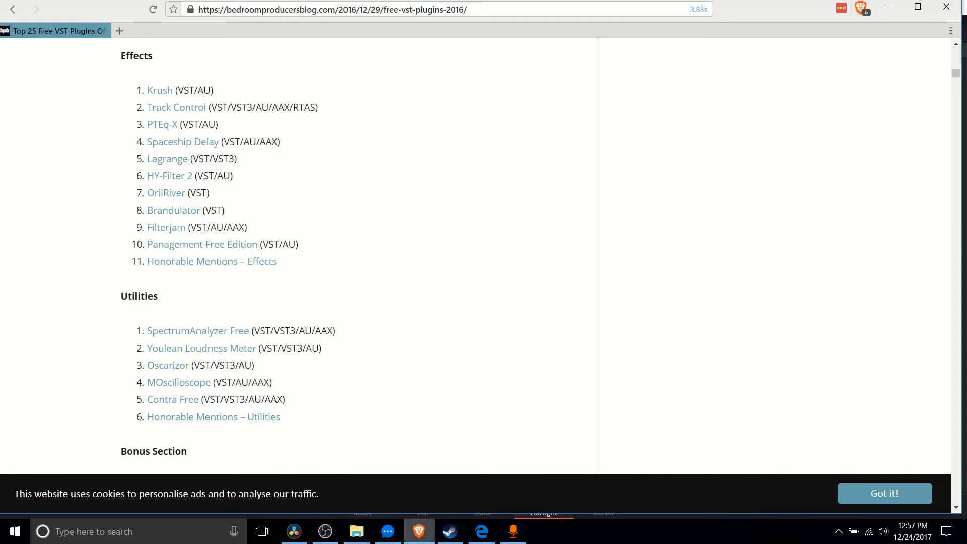
Install the ReaPlugs VST FX Suite from reaplugs236_x64-install.exe in Downloads, using the Normal install type and the default destination folder.
{"action": "left_click", "coordinate": [357, 532]}
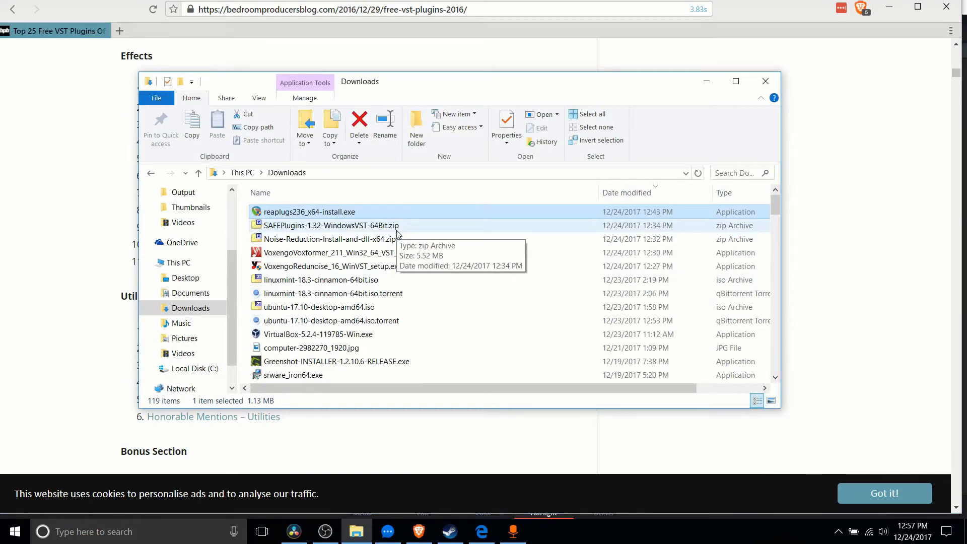
{"action": "double_click", "coordinate": [347, 213]}
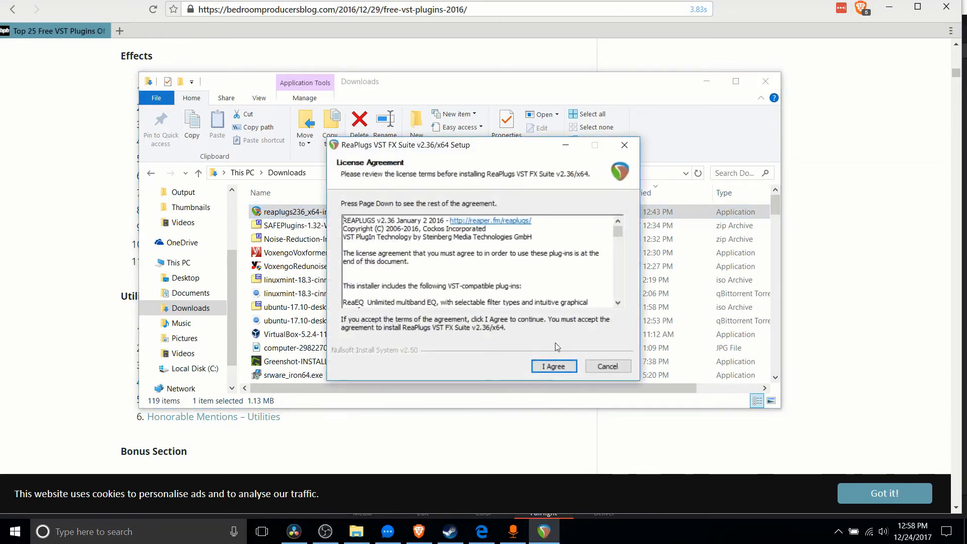
{"action": "left_click", "coordinate": [554, 366]}
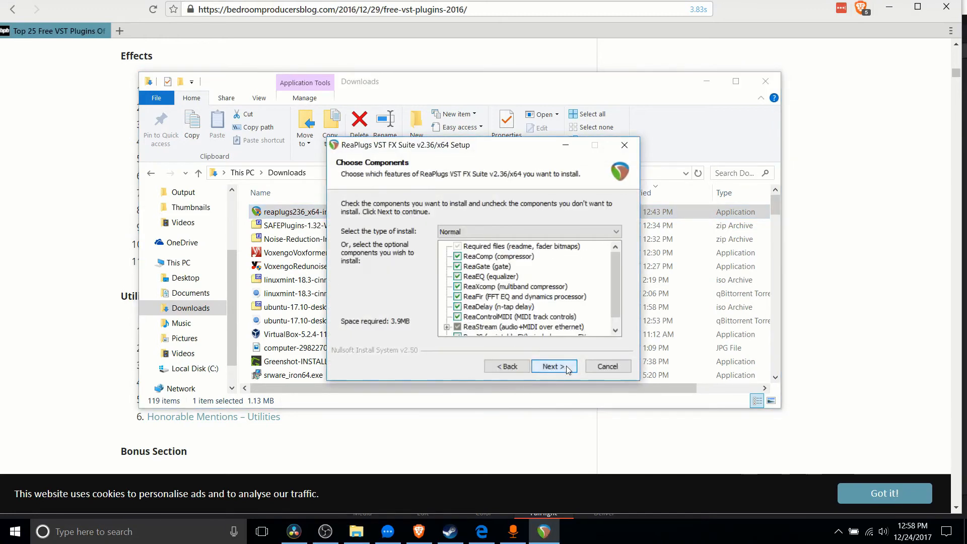
{"action": "scroll", "coordinate": [578, 334], "scroll_direction": "down", "scroll_amount": 1}
{"action": "left_click", "coordinate": [574, 366]}
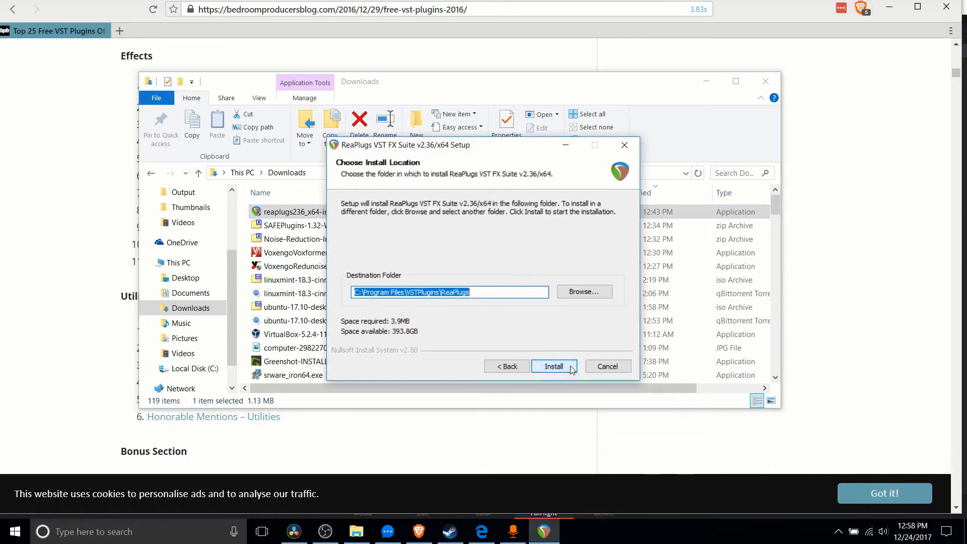
{"action": "left_click", "coordinate": [575, 367]}
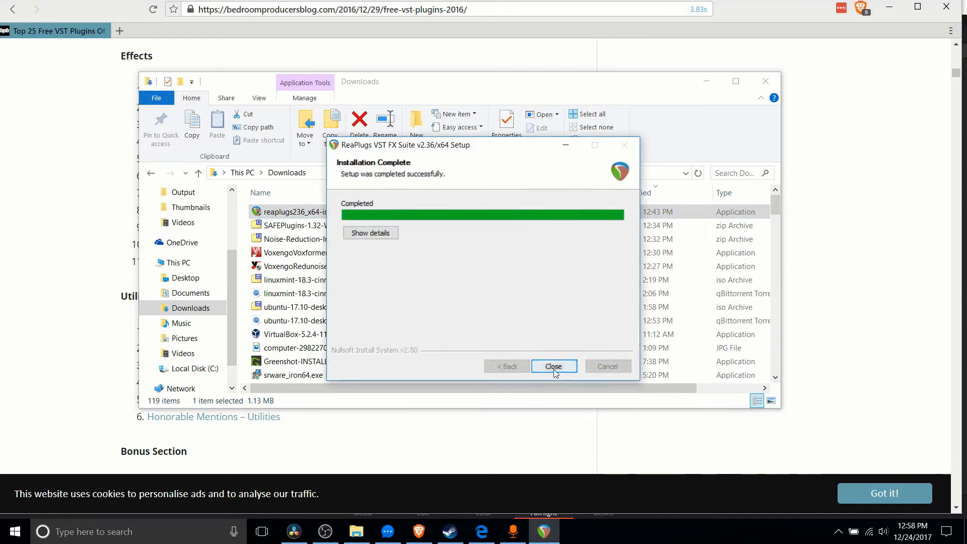
{"action": "left_click", "coordinate": [554, 367]}
Check the VST plugin folders in Program Files (x86) and Program Files on drive C, and minimize File Explorer.
{"action": "left_click", "coordinate": [532, 308]}
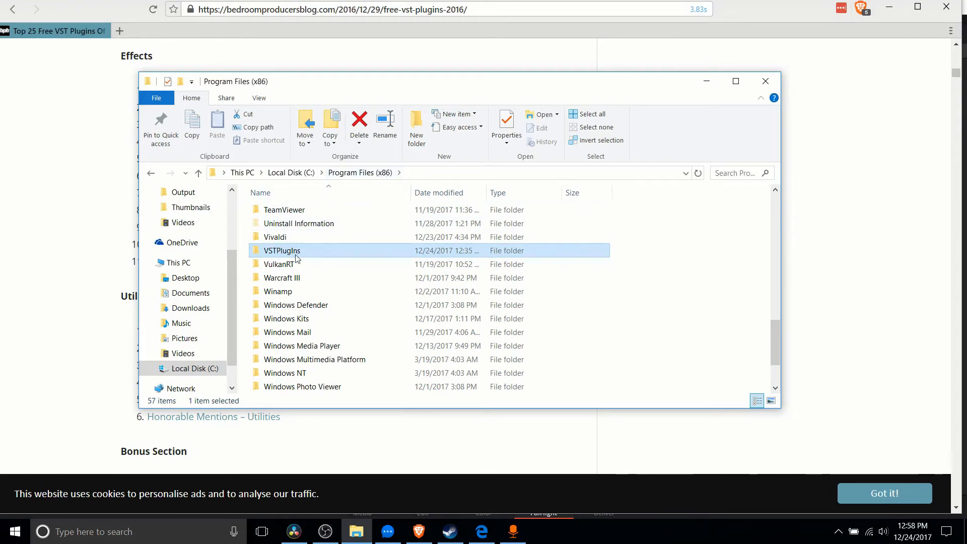
{"action": "left_click", "coordinate": [154, 177]}
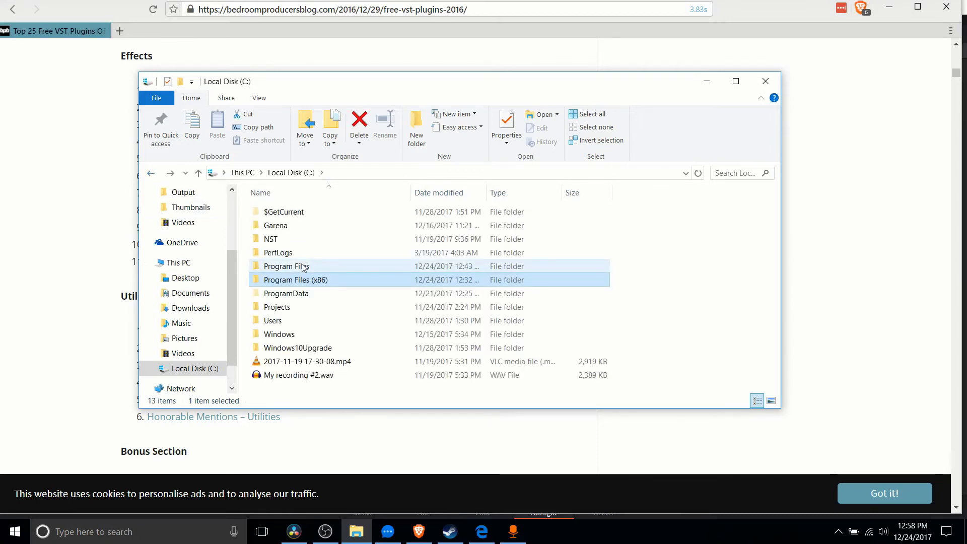
{"action": "double_click", "coordinate": [301, 265]}
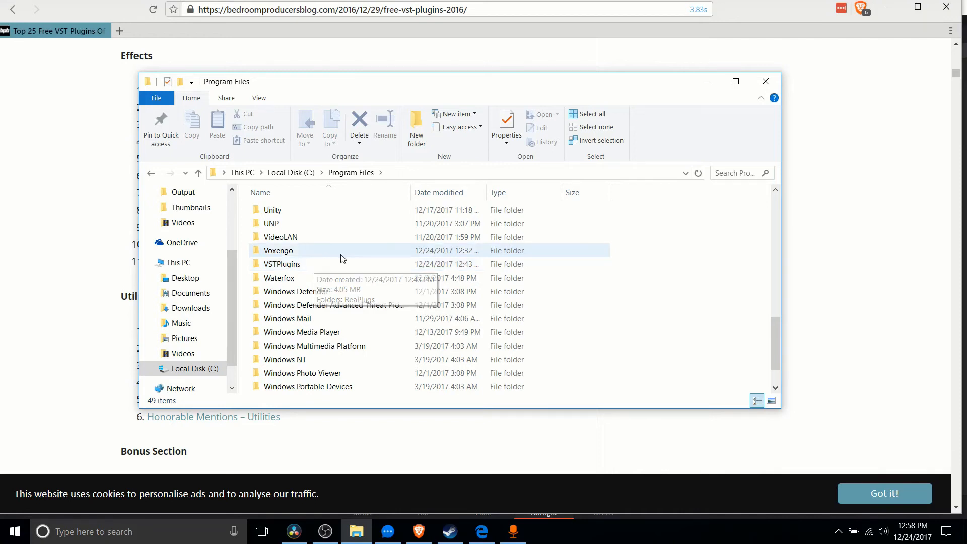
{"action": "left_click", "coordinate": [706, 81]}
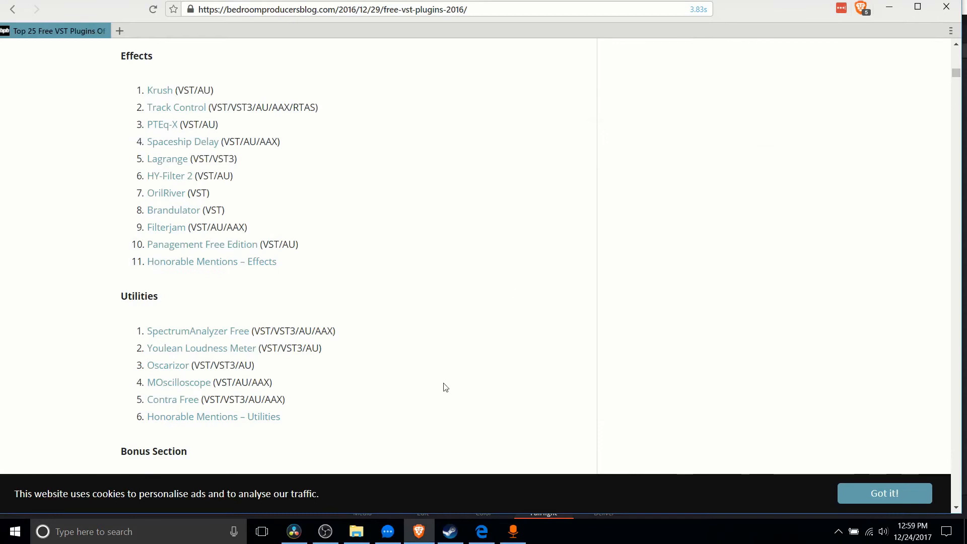
Switch back to DaVinci Resolve and check the VST effects on the Edit page and again on the Fairlight page.
{"action": "left_click", "coordinate": [293, 532]}
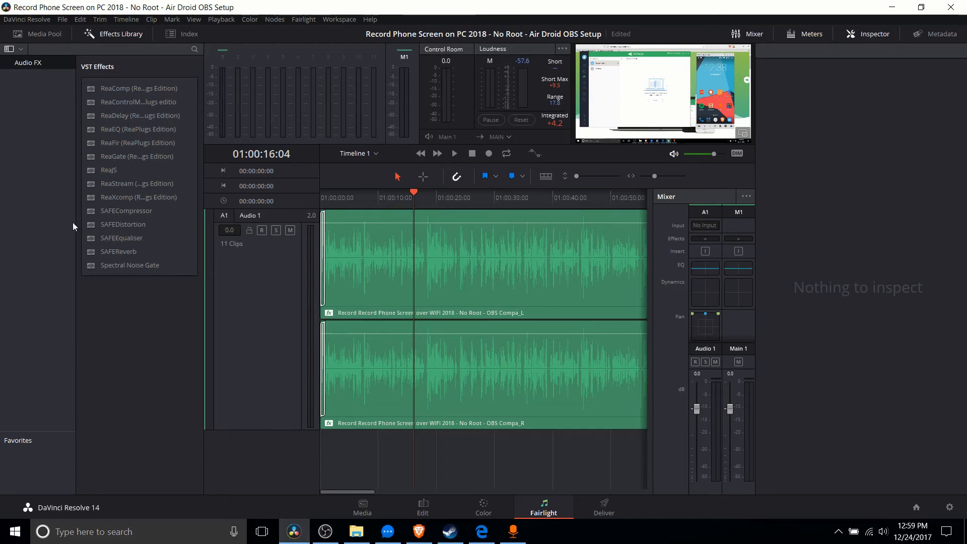
{"action": "left_click", "coordinate": [444, 503]}
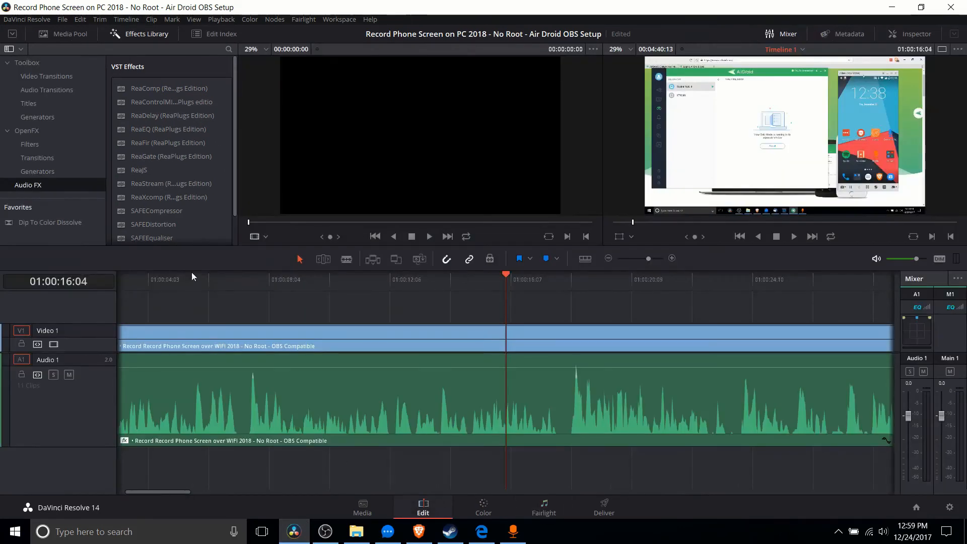
{"action": "left_click", "coordinate": [564, 504]}
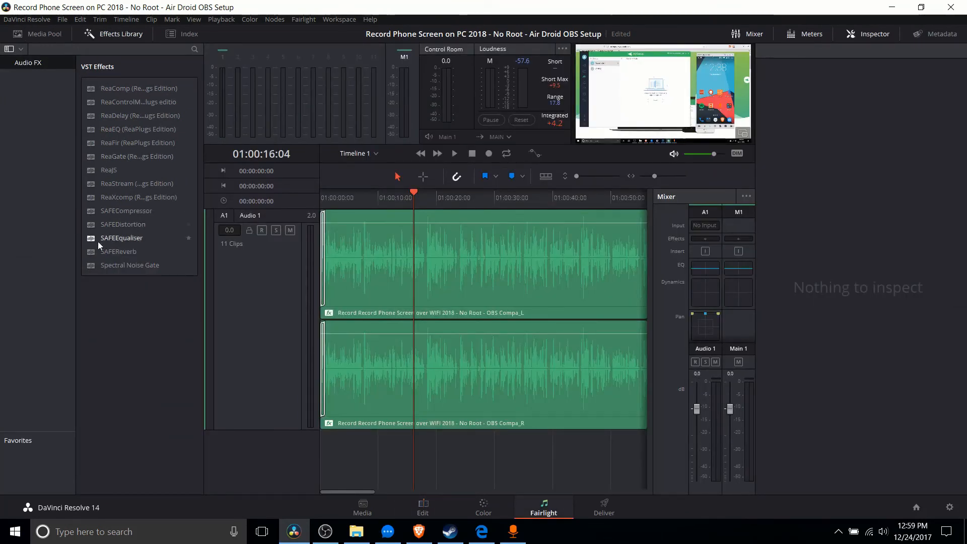
Apply SAFECompressor to the Audio 1 clip around 01:02:00, with the threshold at about -26.6 dB and the ratio at about 7.1:1.
{"action": "left_click", "coordinate": [466, 261]}
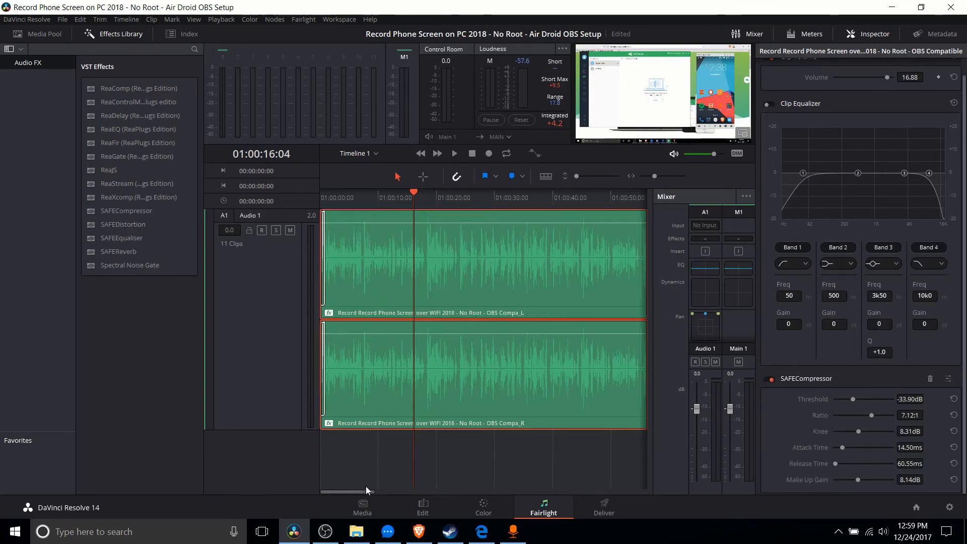
{"action": "left_click_drag", "start_coordinate": [365, 490], "coordinate": [468, 483]}
{"action": "left_click", "coordinate": [389, 258]}
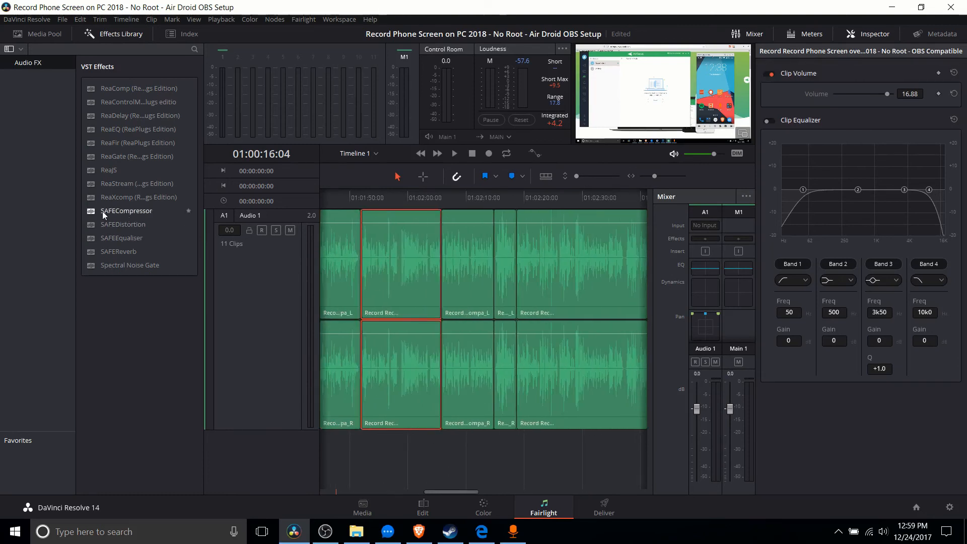
{"action": "left_click_drag", "start_coordinate": [104, 212], "coordinate": [404, 253]}
{"action": "left_click_drag", "start_coordinate": [481, 144], "coordinate": [477, 107]}
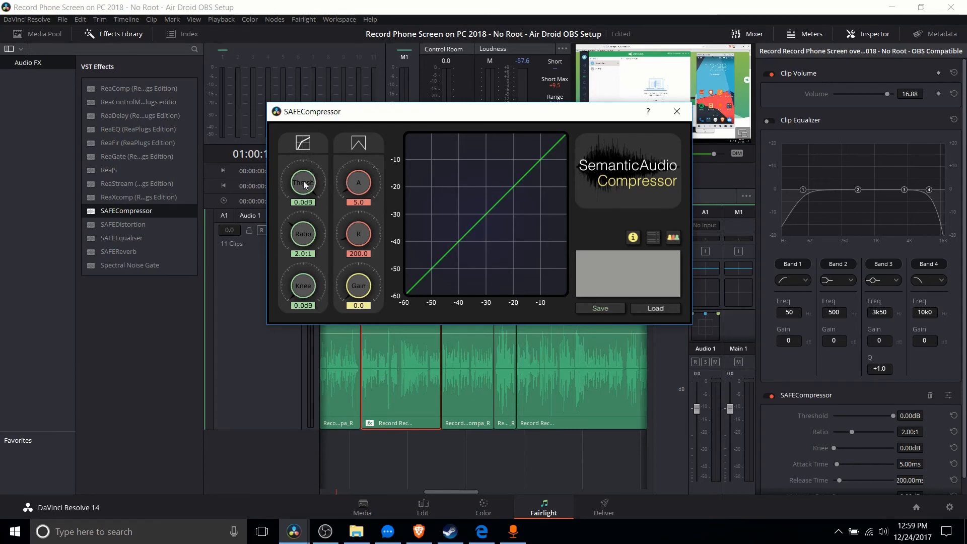
{"action": "left_click_drag", "start_coordinate": [304, 185], "coordinate": [244, 189]}
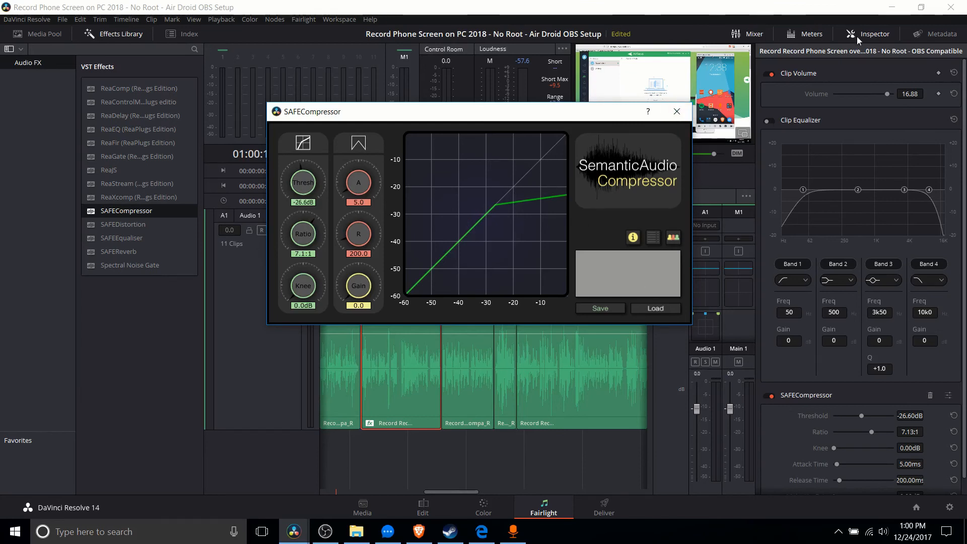
Hide and reshow the Inspector, and examine the clip's volume, equalizer and SAFECompressor parameters.
{"action": "left_click", "coordinate": [871, 34]}
{"action": "left_click", "coordinate": [870, 35]}
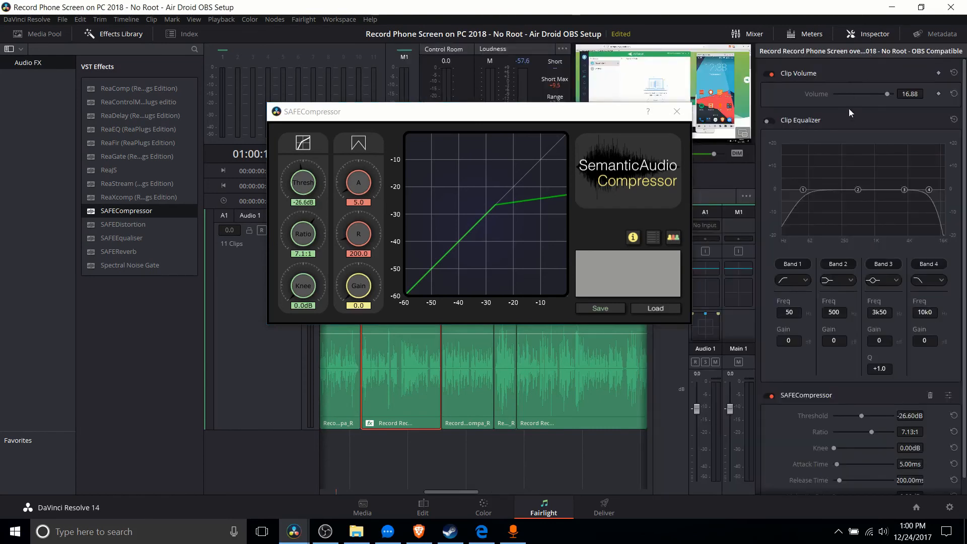
{"action": "scroll", "coordinate": [843, 128], "scroll_direction": "down", "scroll_amount": 1}
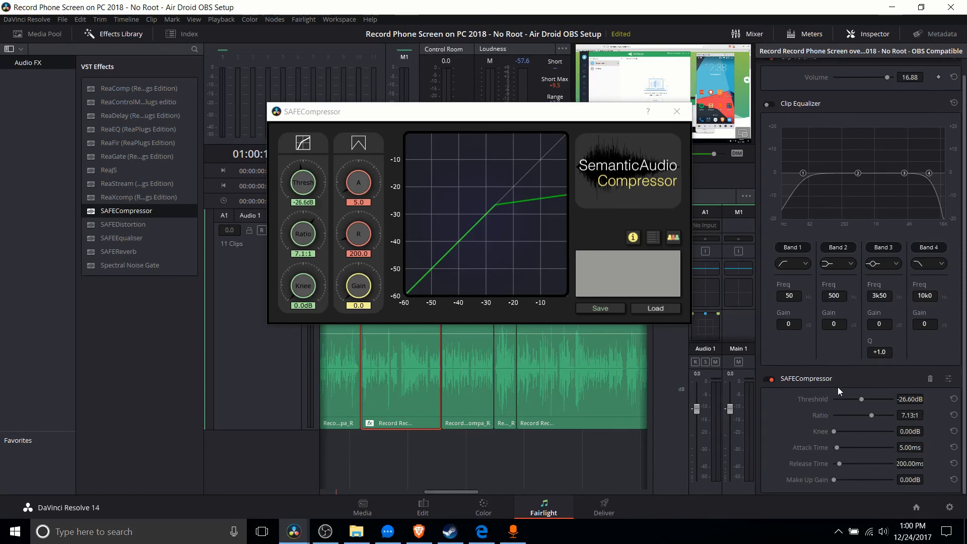
{"action": "scroll", "coordinate": [839, 387], "scroll_direction": "up", "scroll_amount": 1}
{"action": "scroll", "coordinate": [804, 177], "scroll_direction": "down", "scroll_amount": 1}
{"action": "scroll", "coordinate": [822, 171], "scroll_direction": "up", "scroll_amount": 1}
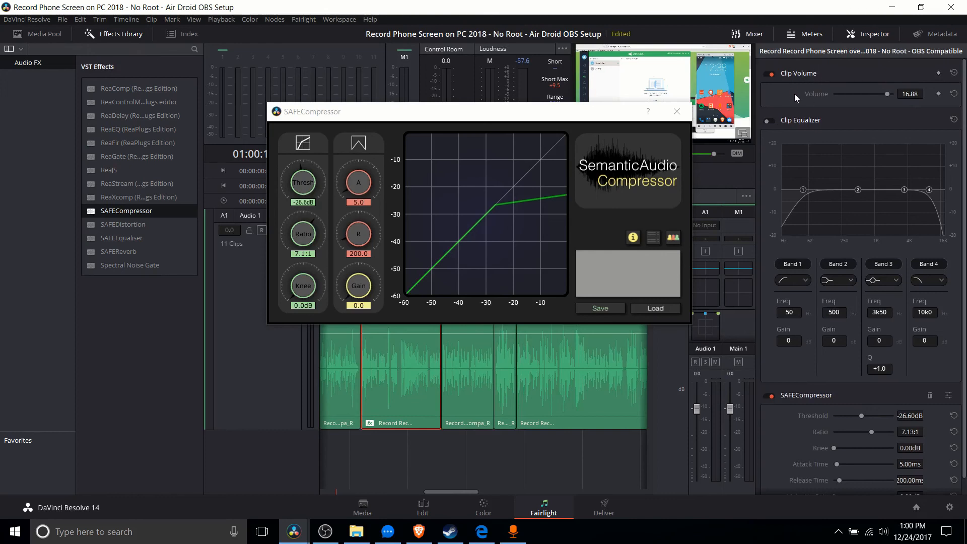
{"action": "scroll", "coordinate": [878, 163], "scroll_direction": "down", "scroll_amount": 1}
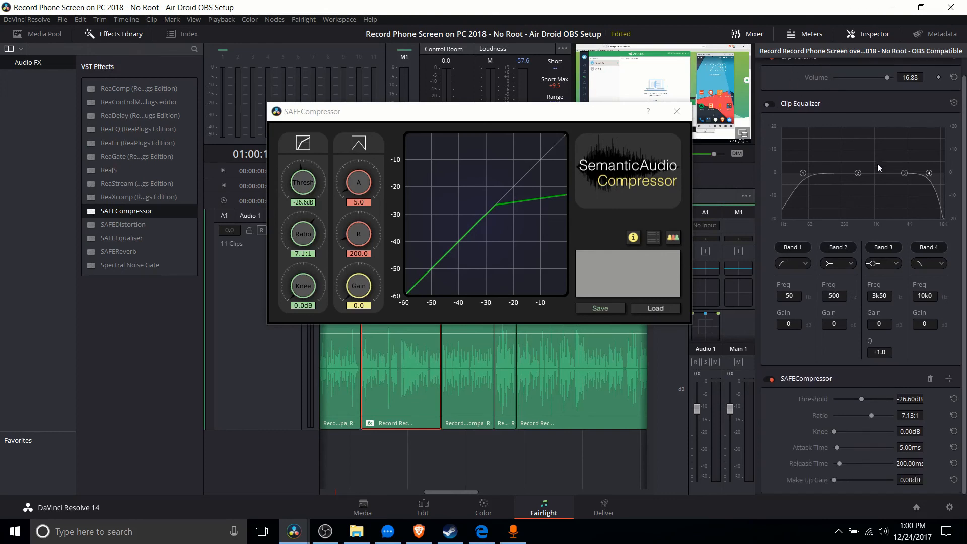